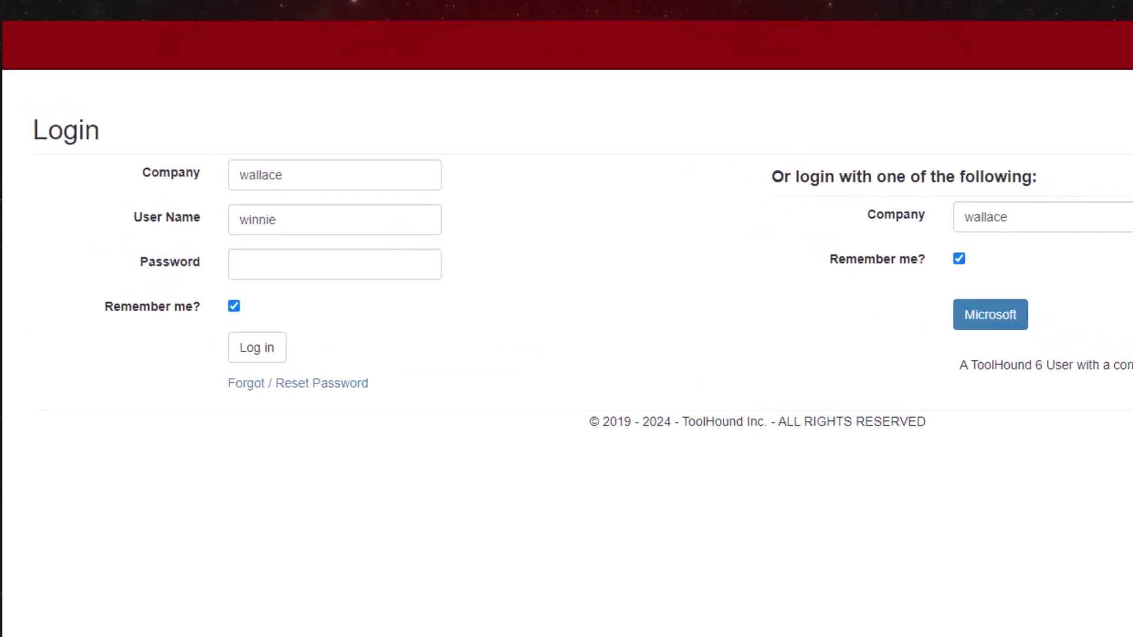
Step: Sign in with the account password, then validate the authenticator's two-factor code
{"action": "left_click", "coordinate": [304, 285]}
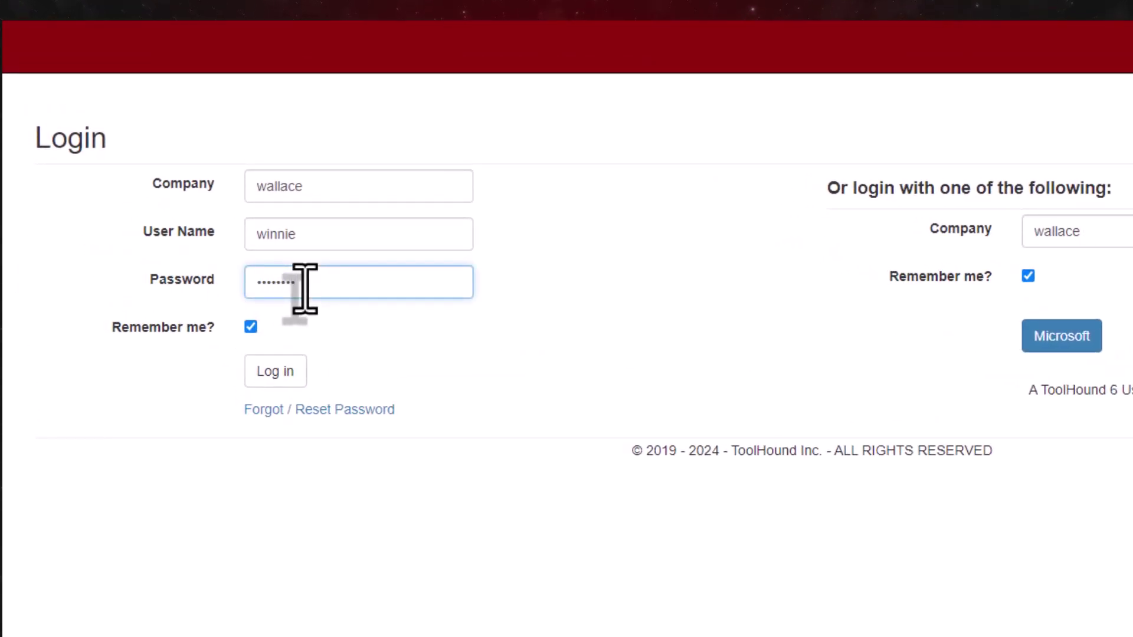
{"action": "left_click", "coordinate": [282, 372]}
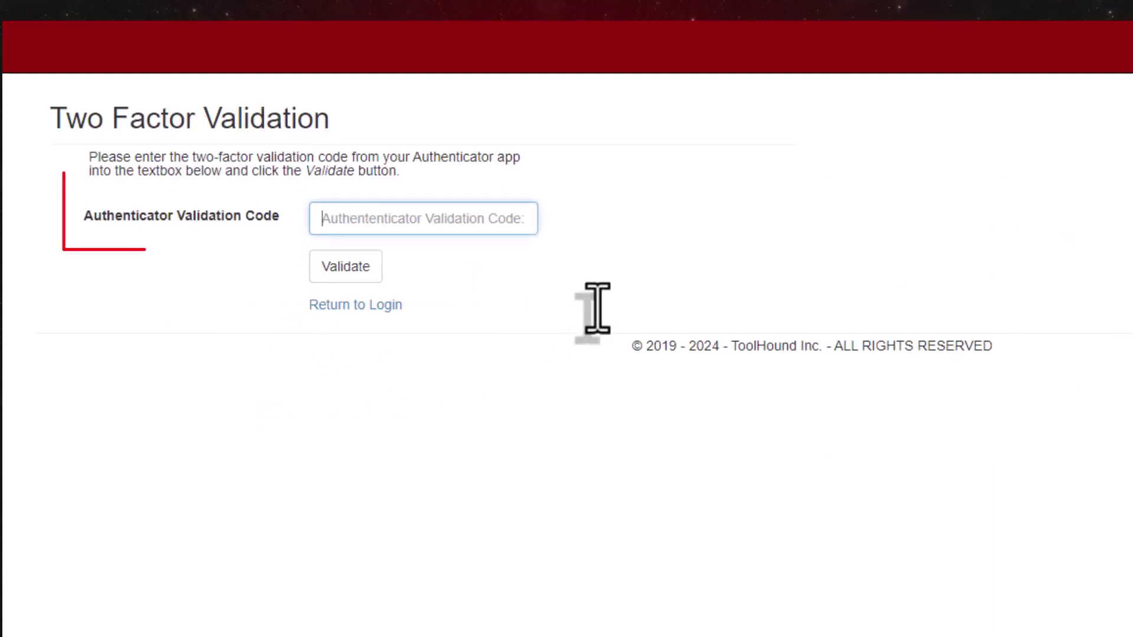
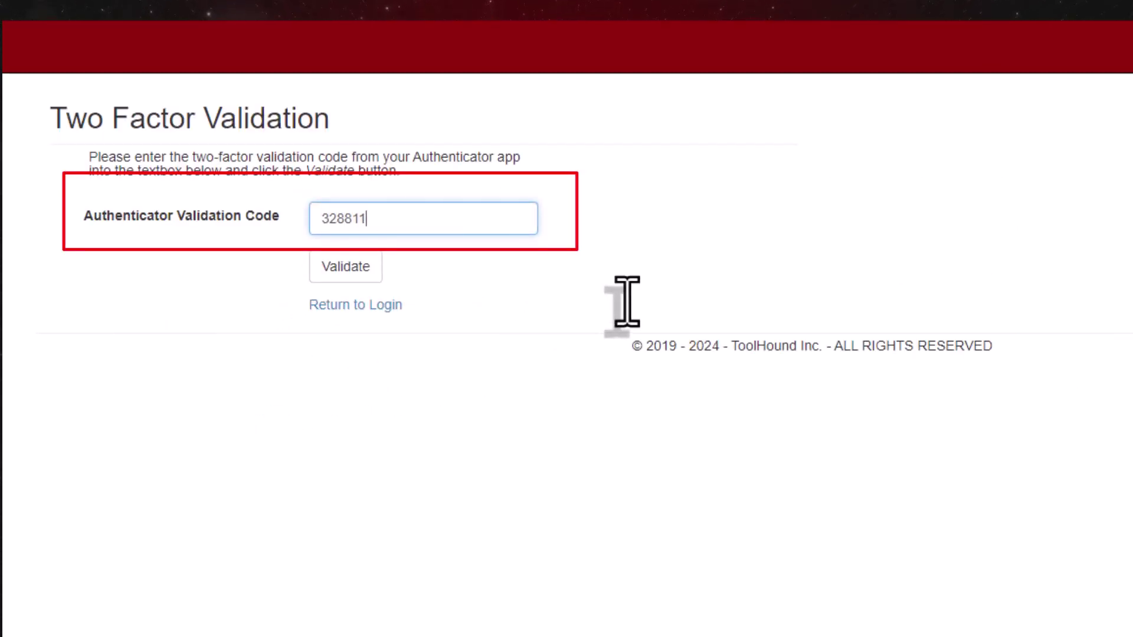
{"action": "left_click", "coordinate": [372, 270]}
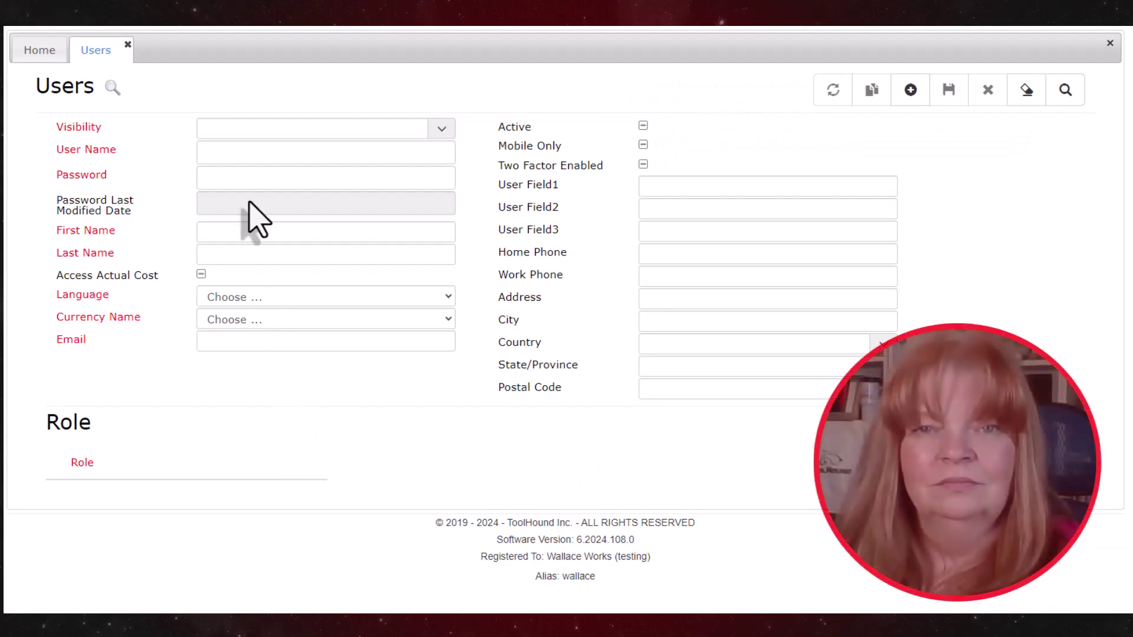
Step: Load user 'winnie', uncheck Two Factor Enabled and save the record
{"action": "left_click", "coordinate": [235, 153]}
{"action": "type", "text": "winn"}
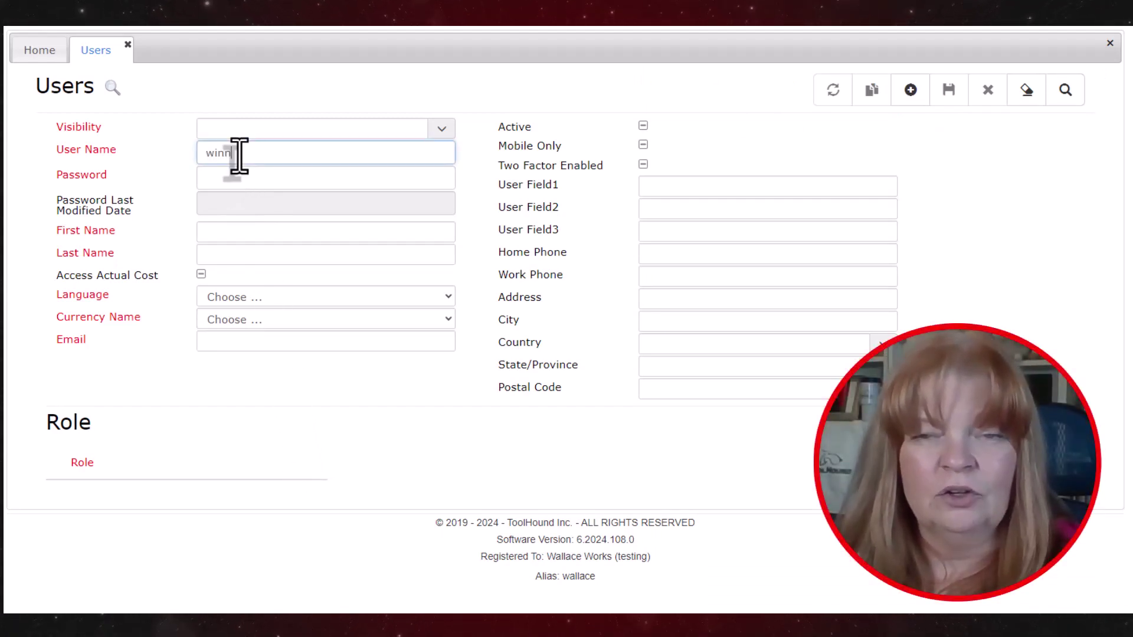
{"action": "type", "text": "ie"}
{"action": "key", "text": "Tab"}
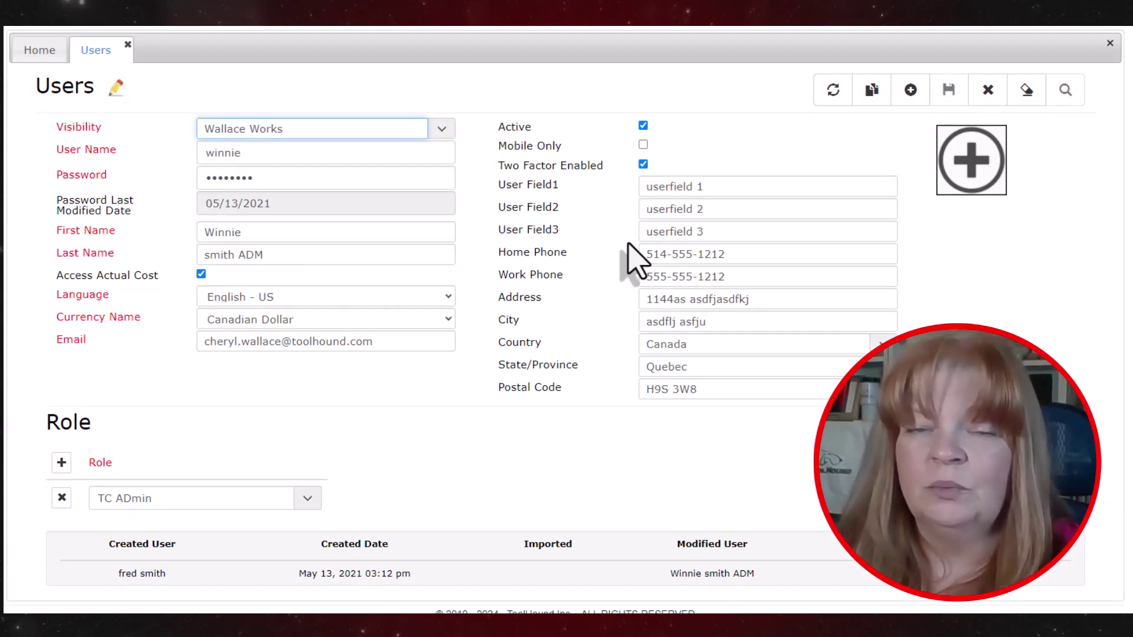
{"action": "left_click", "coordinate": [643, 166]}
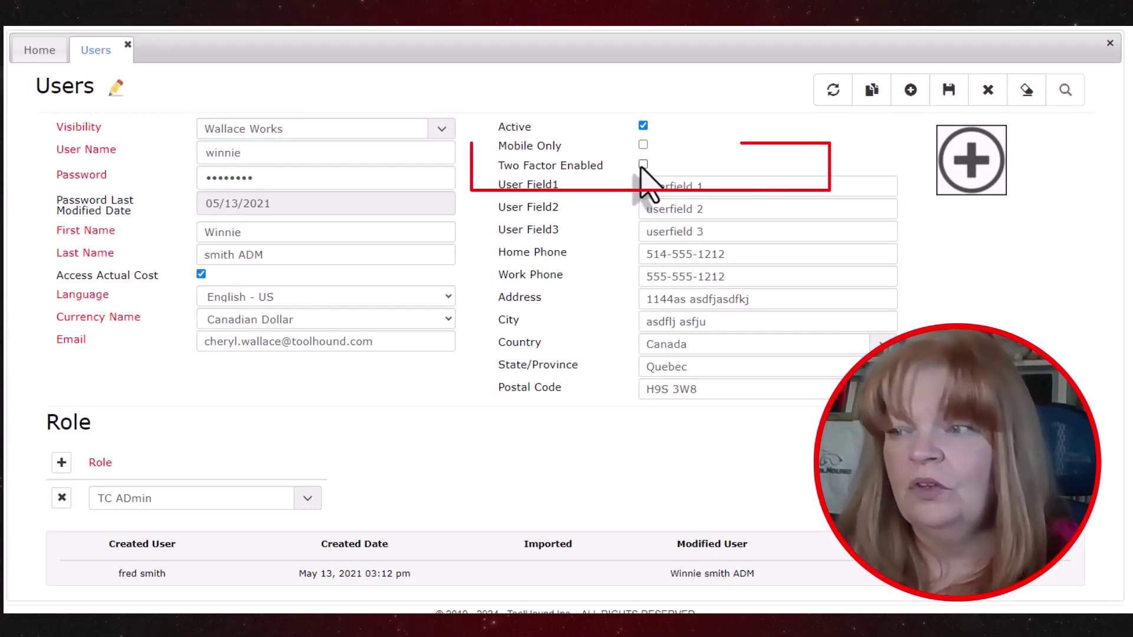
{"action": "left_click", "coordinate": [948, 91]}
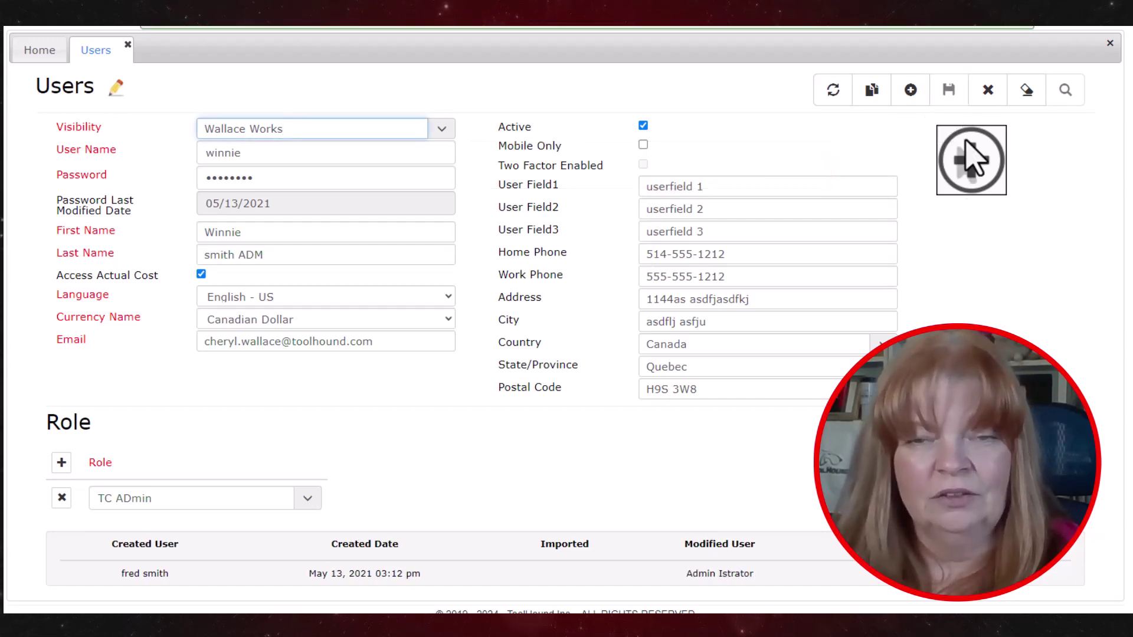